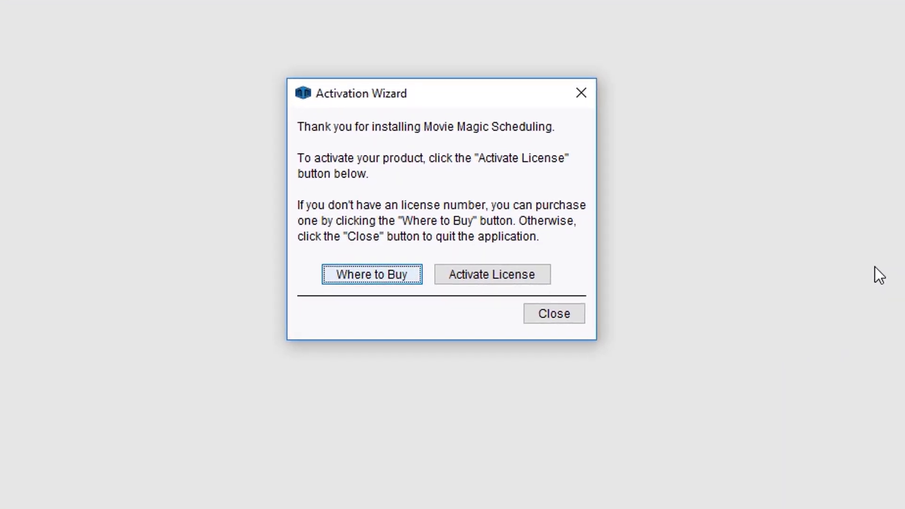
Step: Start license activation, paste the license number into Step 1, and advance to Step 2
left_click(547, 274)
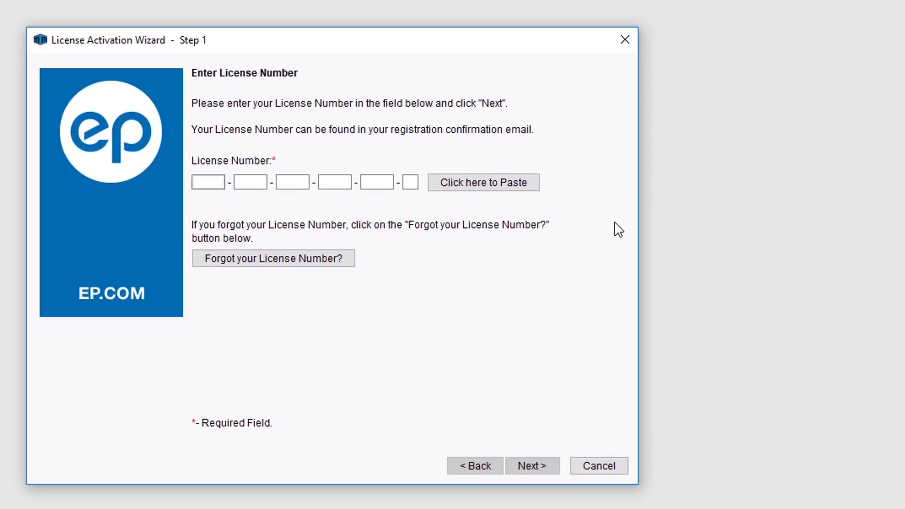
key("ctrl+v")
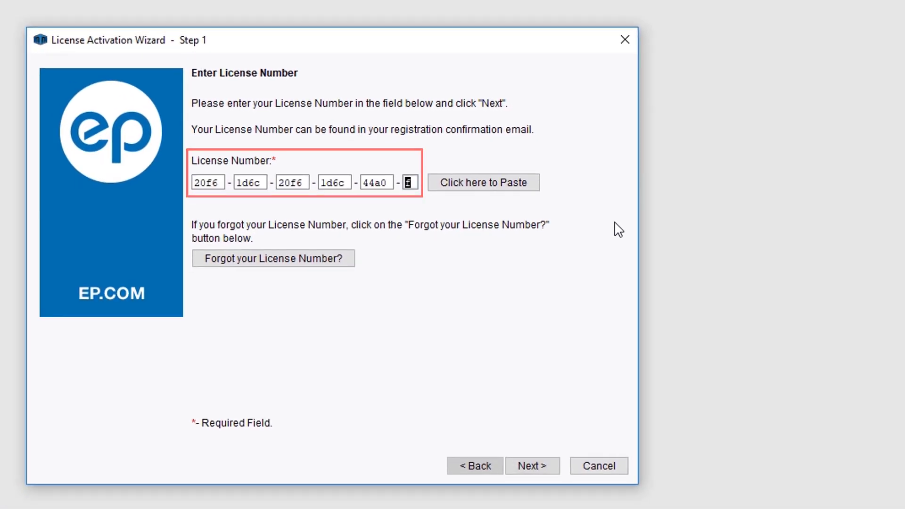
left_click(554, 471)
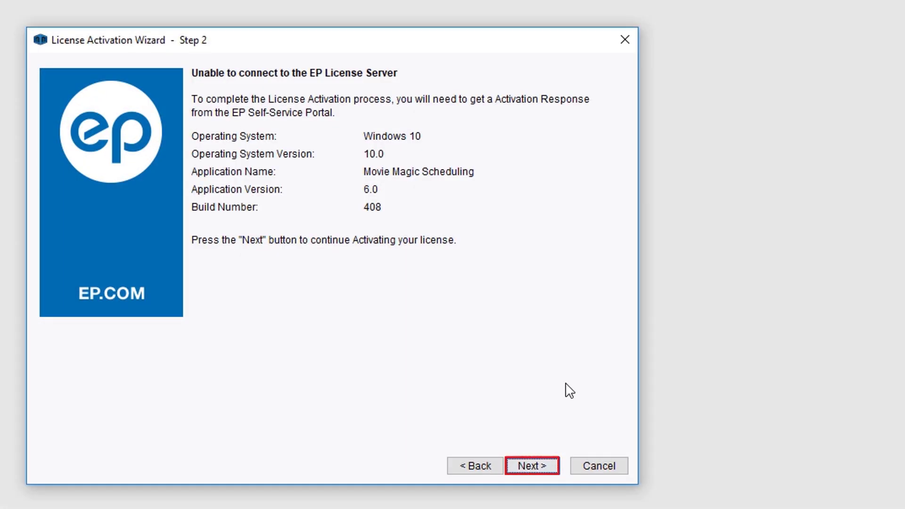
Step: Advance to the Step 3 activation request, copy the License Number, and launch the EP self-service portal
left_click(548, 469)
left_click(549, 468)
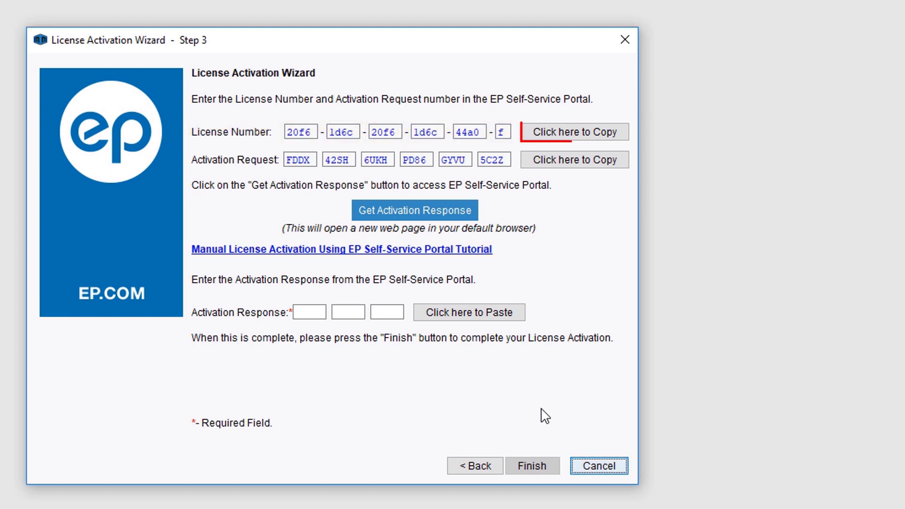
left_click(627, 136)
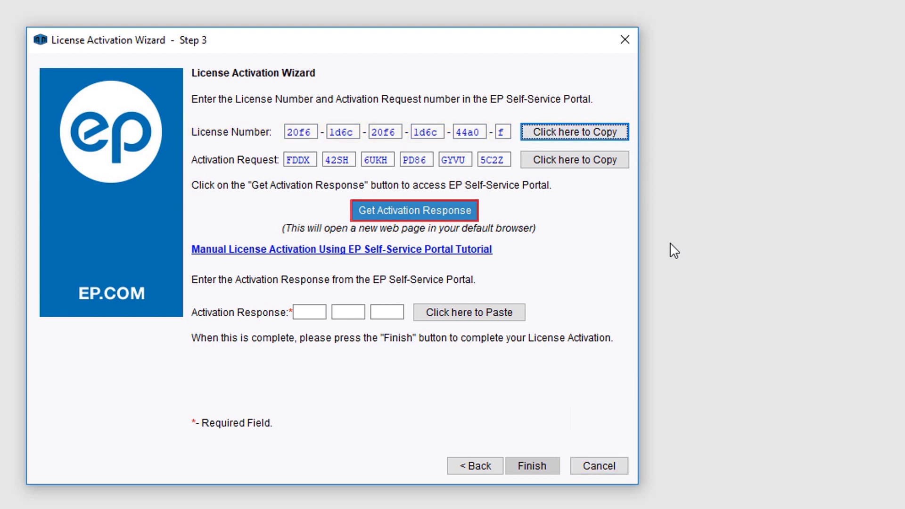
left_click(473, 216)
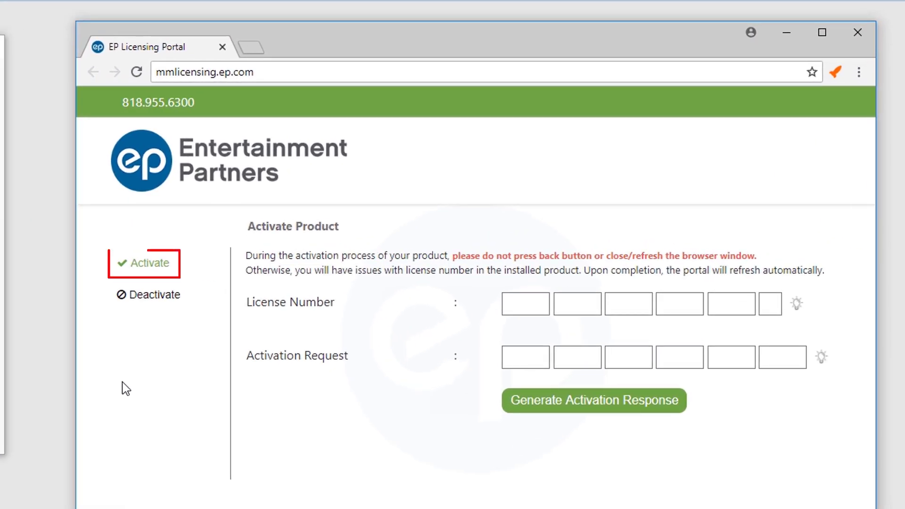
Step: Choose Activate in the EP Licensing Portal and paste the license number into the License Number boxes
left_click(156, 268)
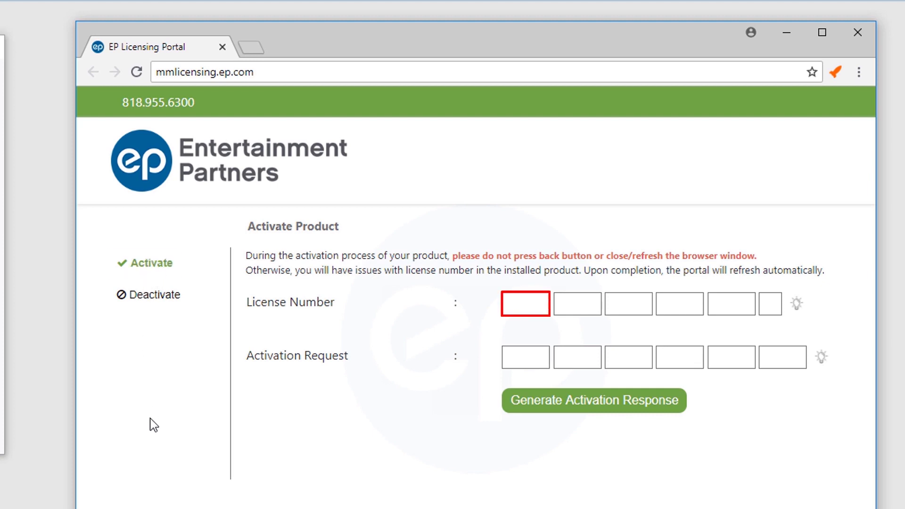
left_click(517, 306)
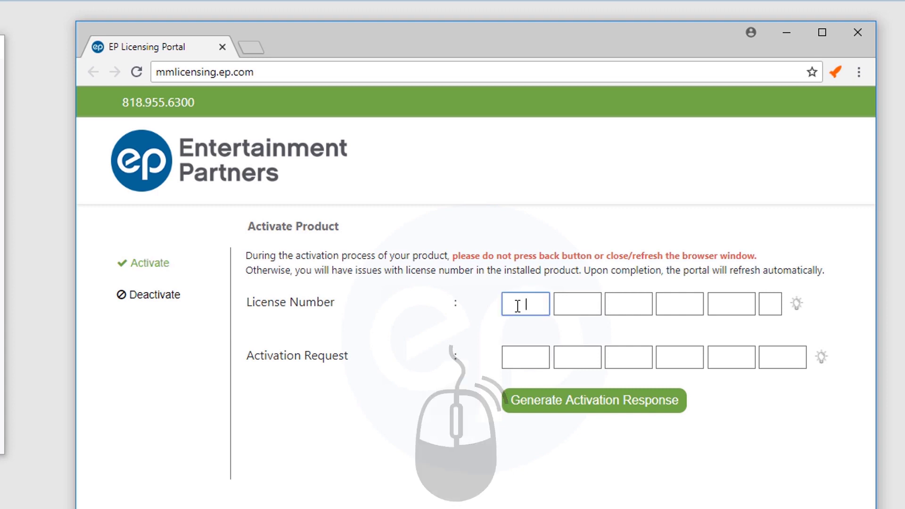
right_click(517, 306)
left_click(586, 401)
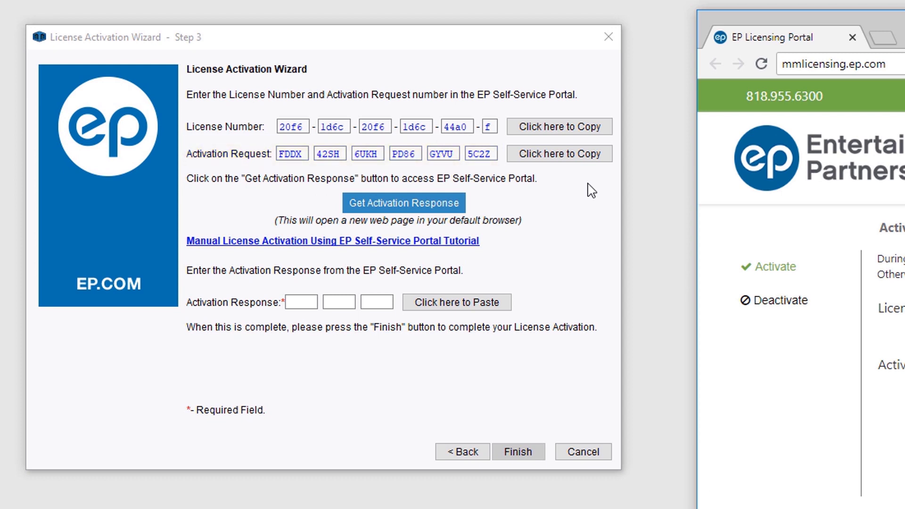
Step: Paste the wizard's Activation Request into the portal and generate the activation response
left_click(606, 161)
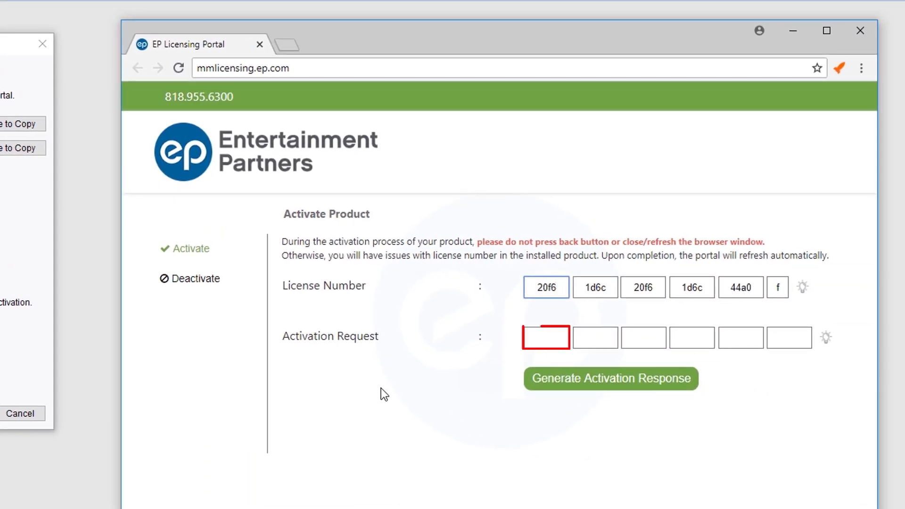
left_click(536, 339)
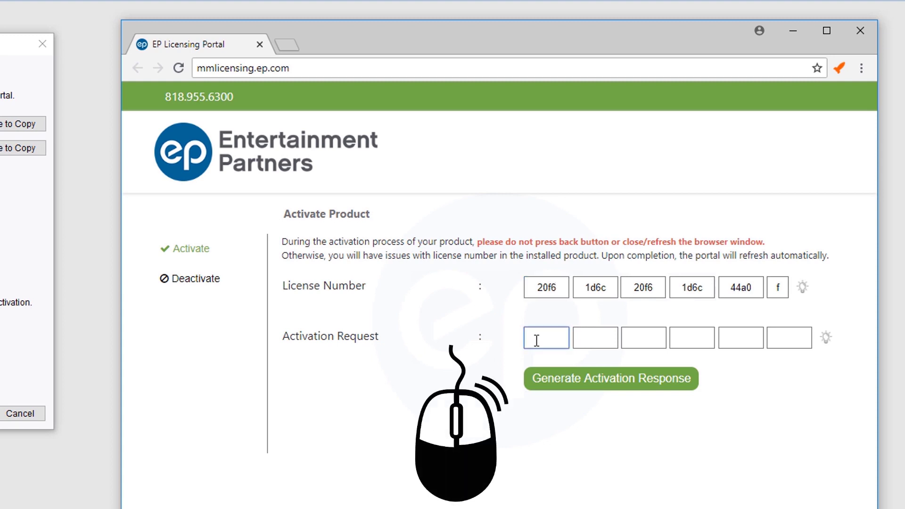
right_click(536, 339)
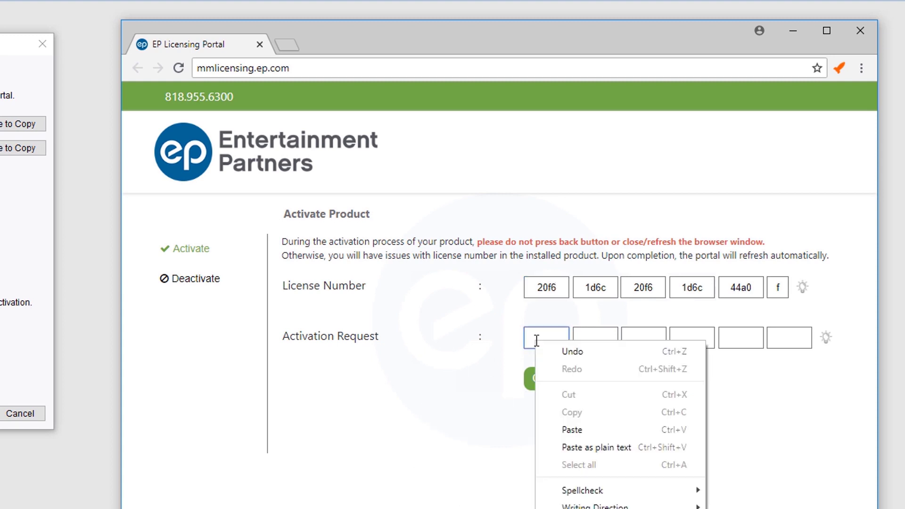
left_click(575, 429)
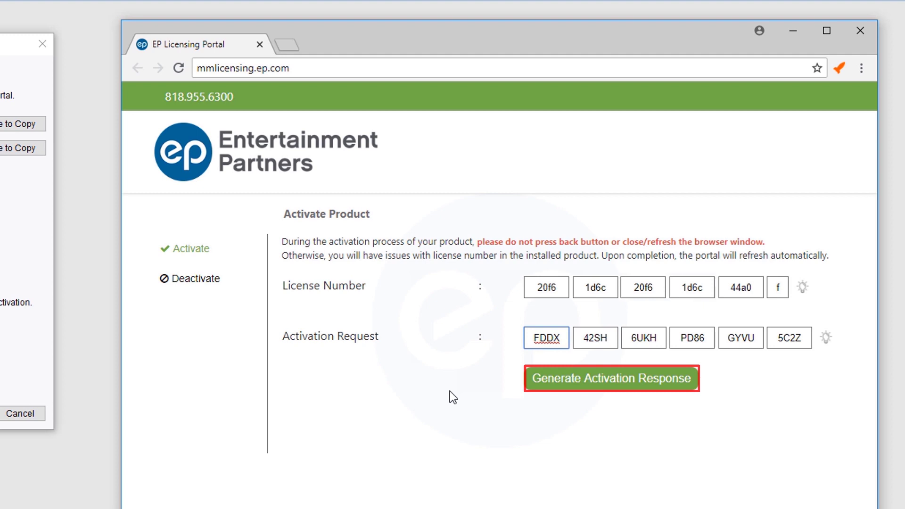
left_click(532, 394)
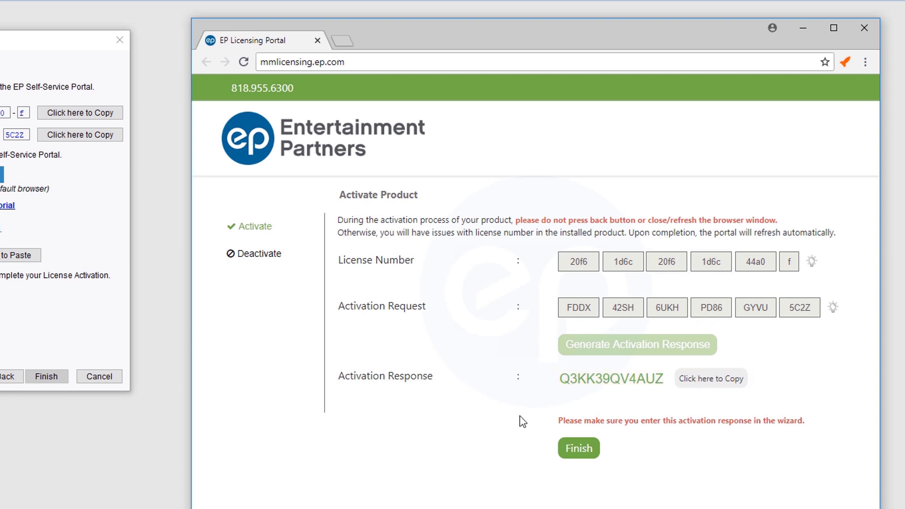
Step: Copy the portal's activation response and paste it into the wizard
left_click(709, 383)
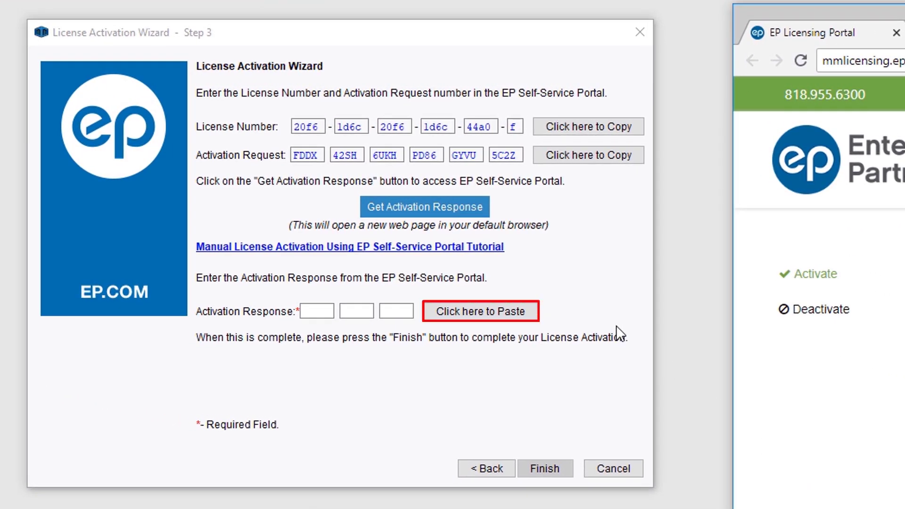
left_click(530, 311)
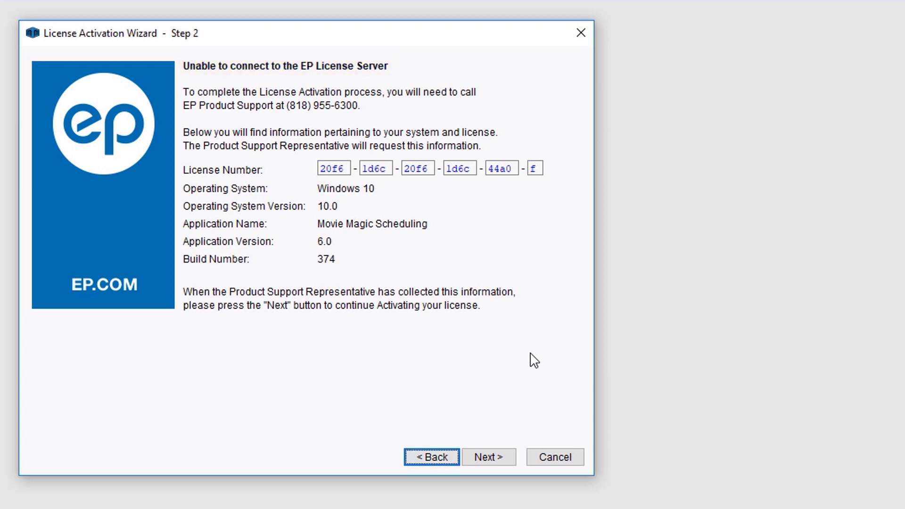
Step: Advance the wizard to Complete License Activation and load mmlicensing.ep.com in a new tab
left_click(508, 455)
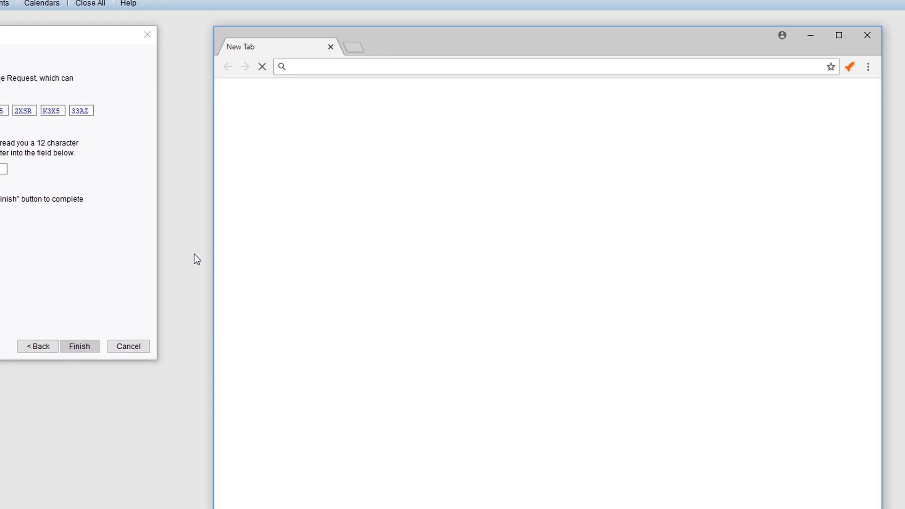
type("mmlicensing.")
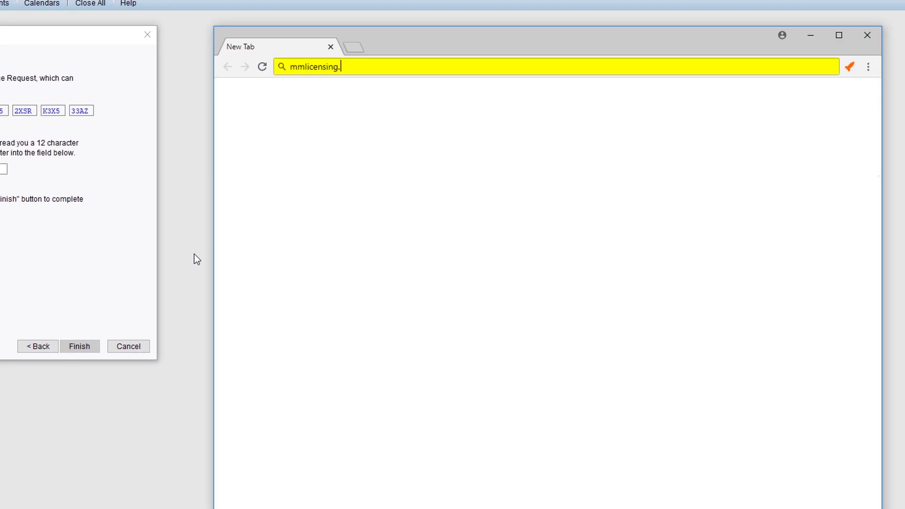
type("ep.com")
key("Return")
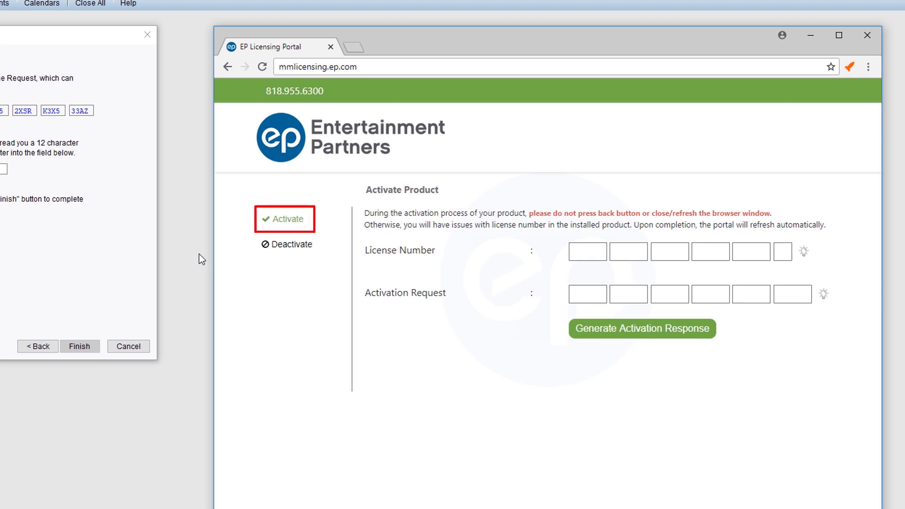
Step: Enter the license number and the wizard's Phone Request code, then generate the activation response
left_click(281, 220)
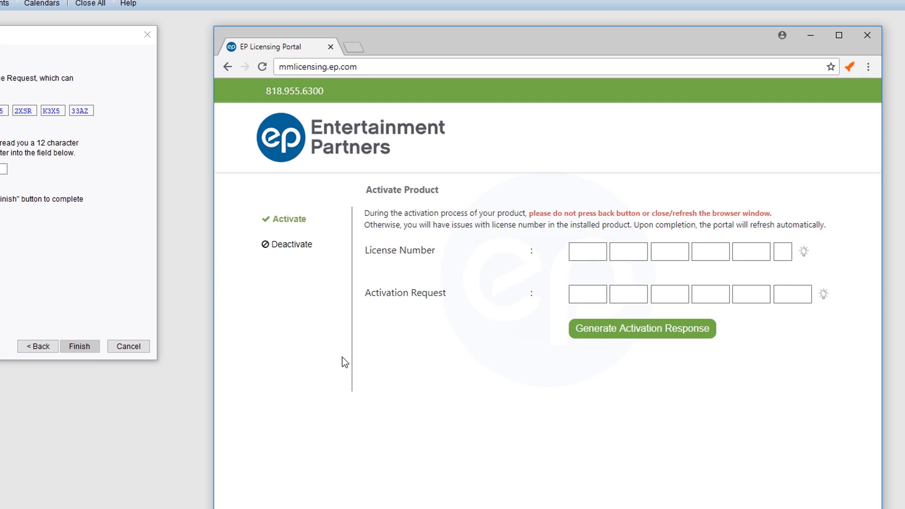
left_click(580, 252)
key("ctrl+v")
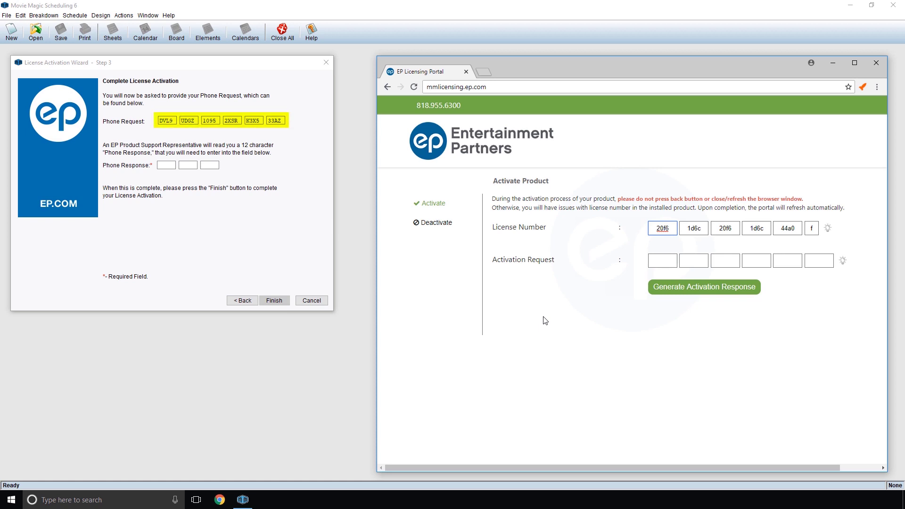
left_click(662, 260)
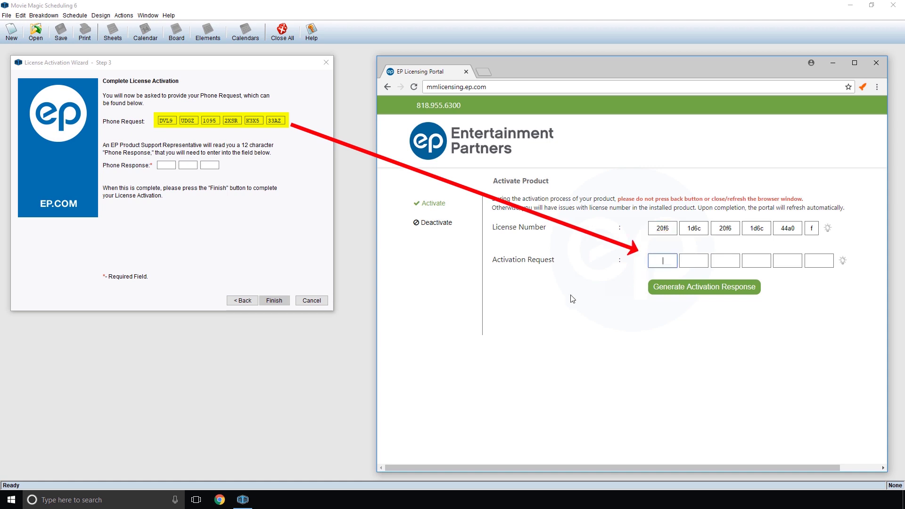
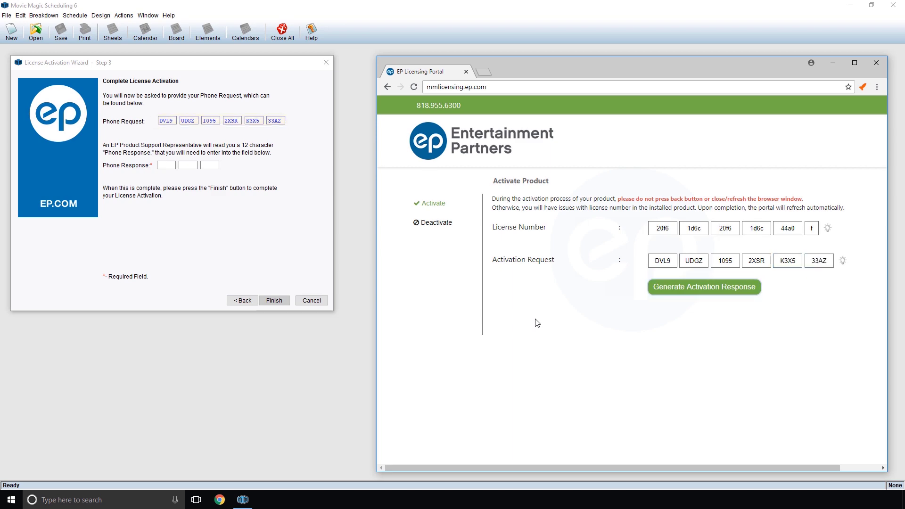
left_click(657, 290)
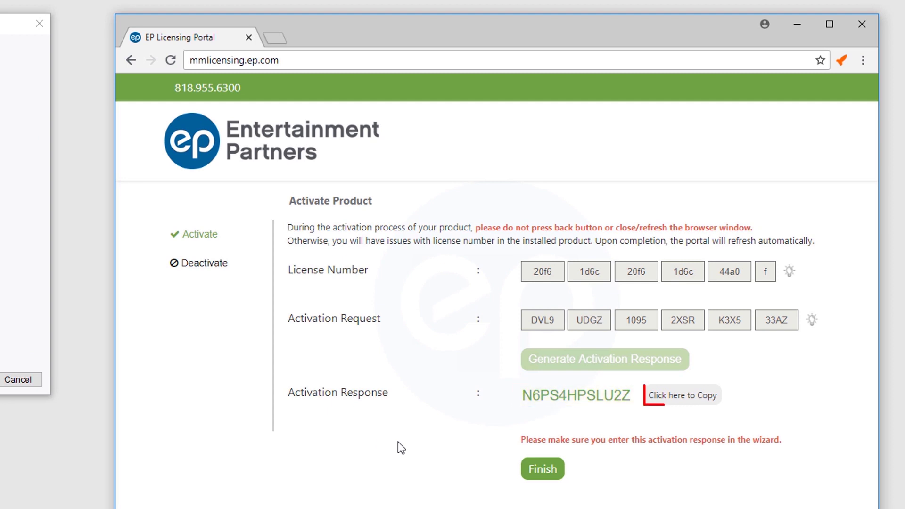
Step: Copy the new activation response into the wizard's Phone Response boxes and finish activation
left_click(652, 403)
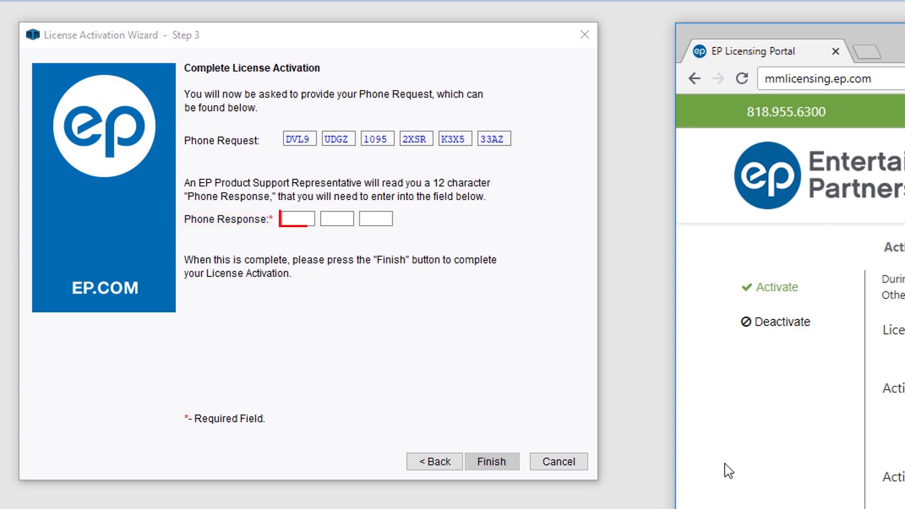
left_click(300, 220)
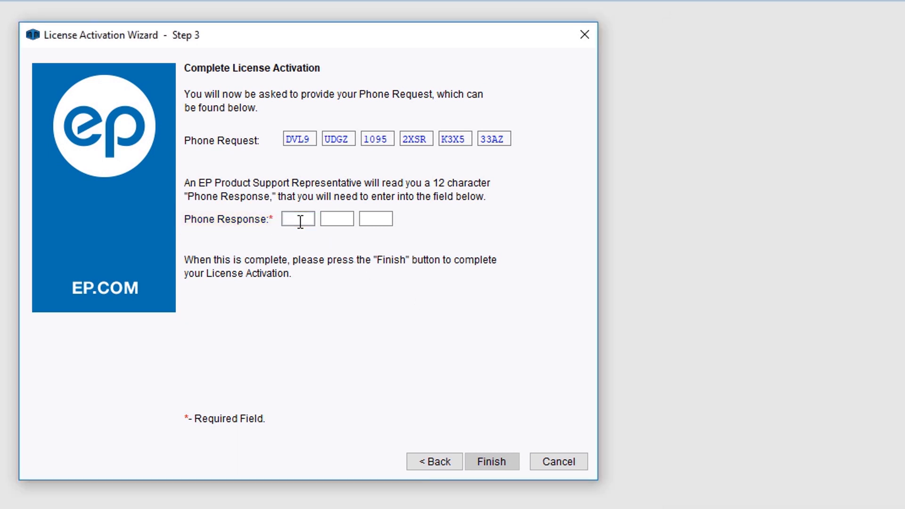
key("ctrl+v")
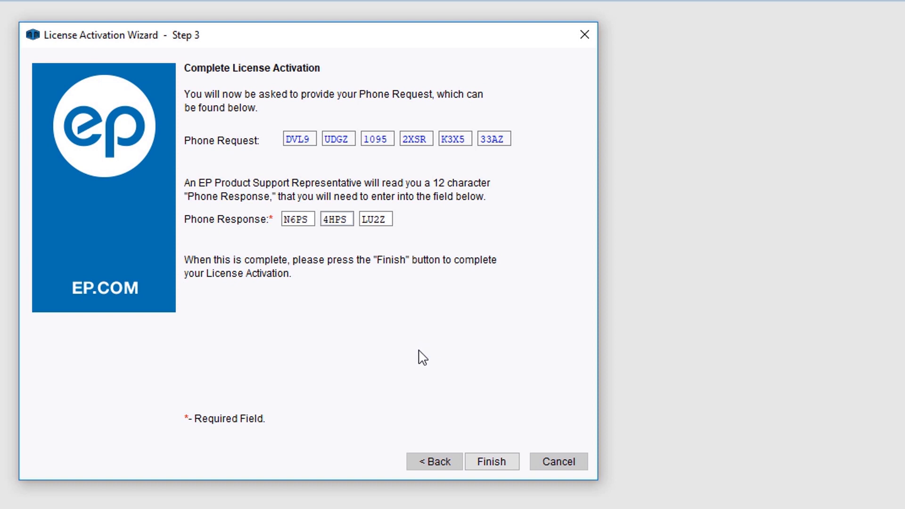
left_click(507, 462)
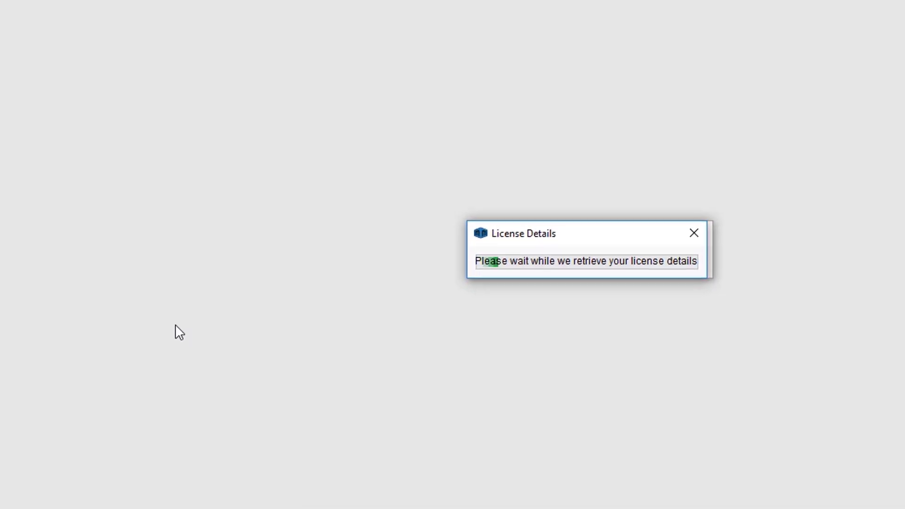